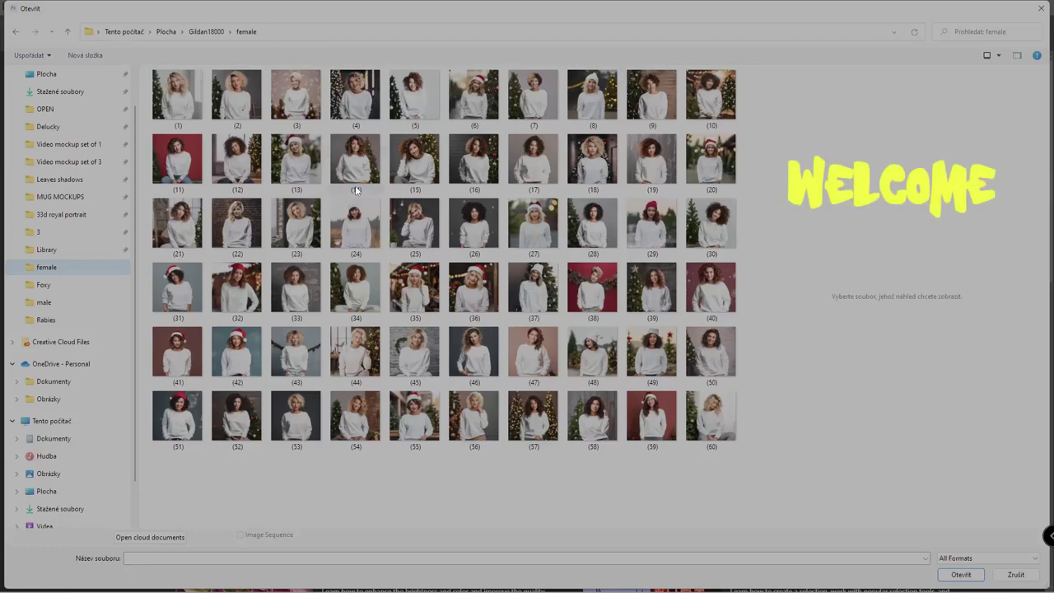
- Open photo (14).jpg of the woman in the white sweatshirt from the female folder
double_click(369, 149)
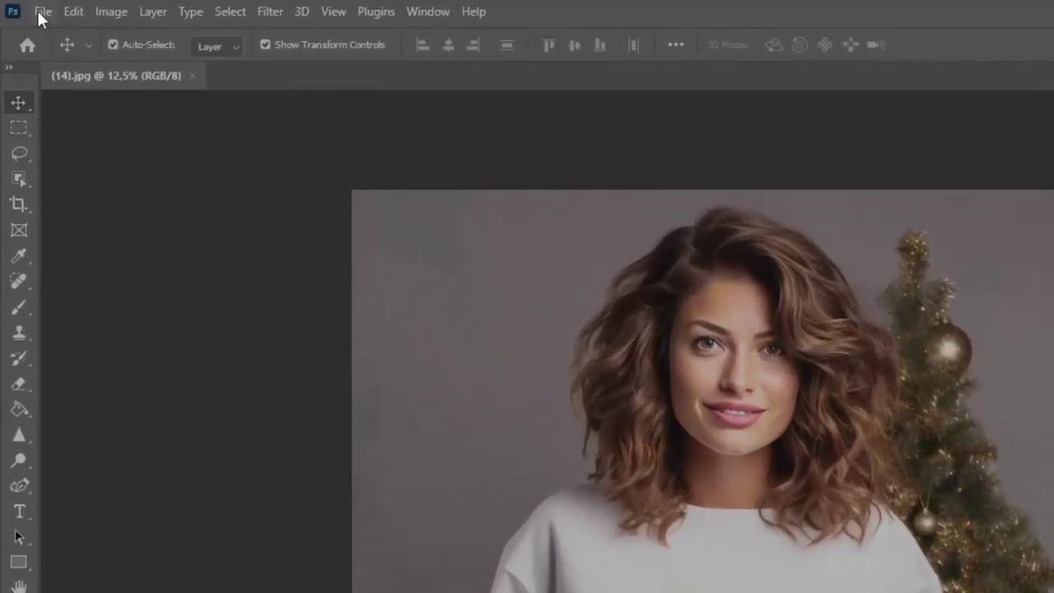
- Place the penguin design from Library as embedded and enlarge it to about 292% on the chest
click(41, 12)
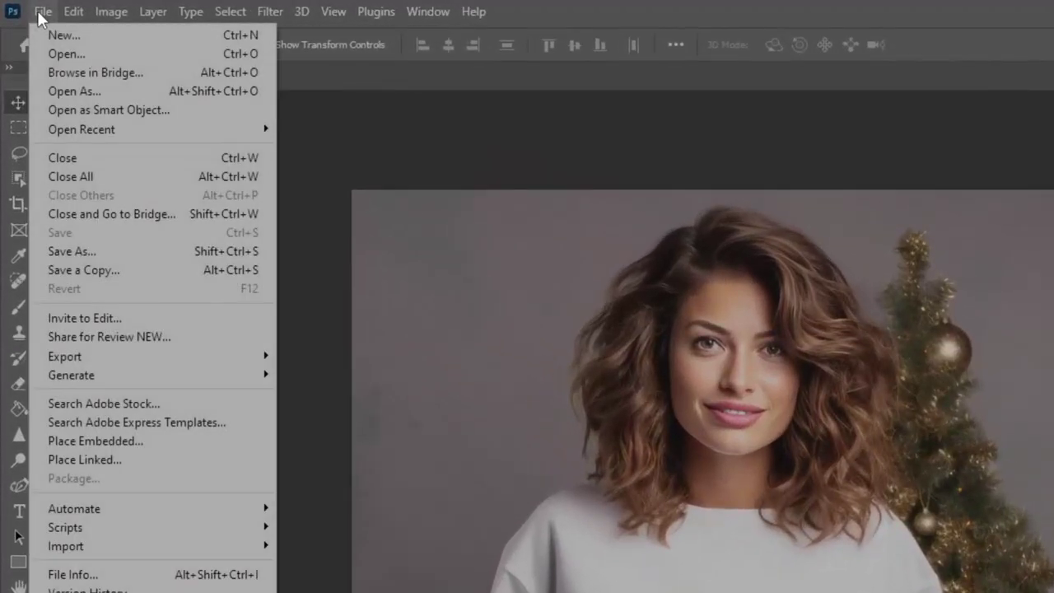
click(65, 443)
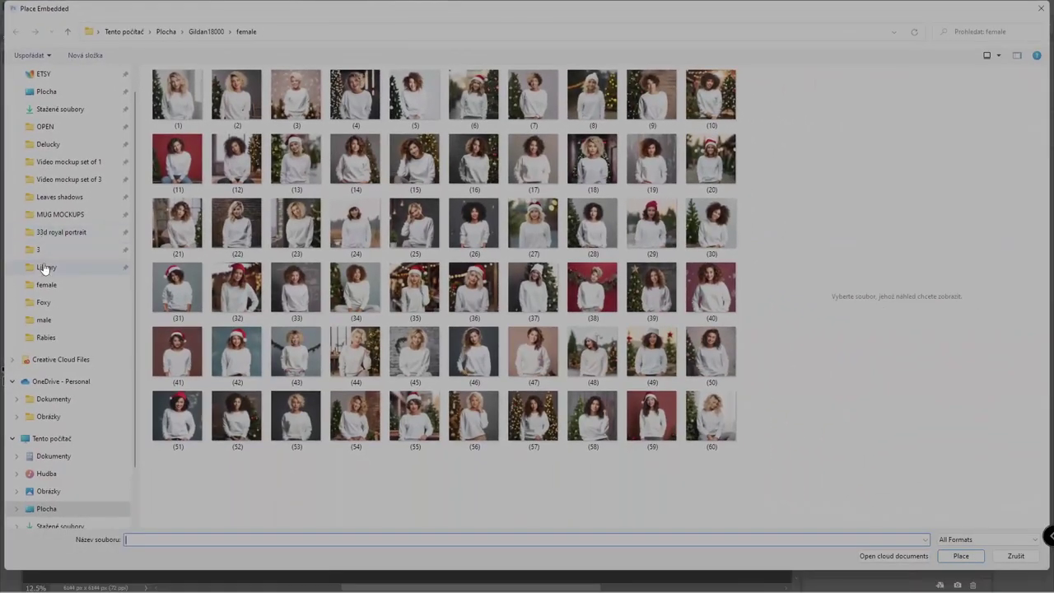
click(45, 268)
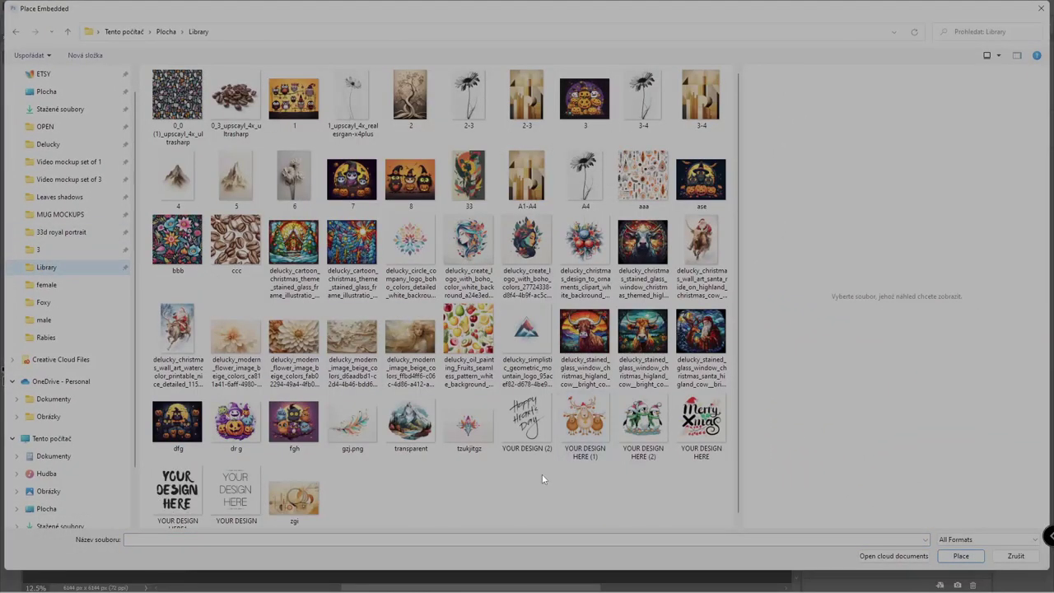
double_click(651, 423)
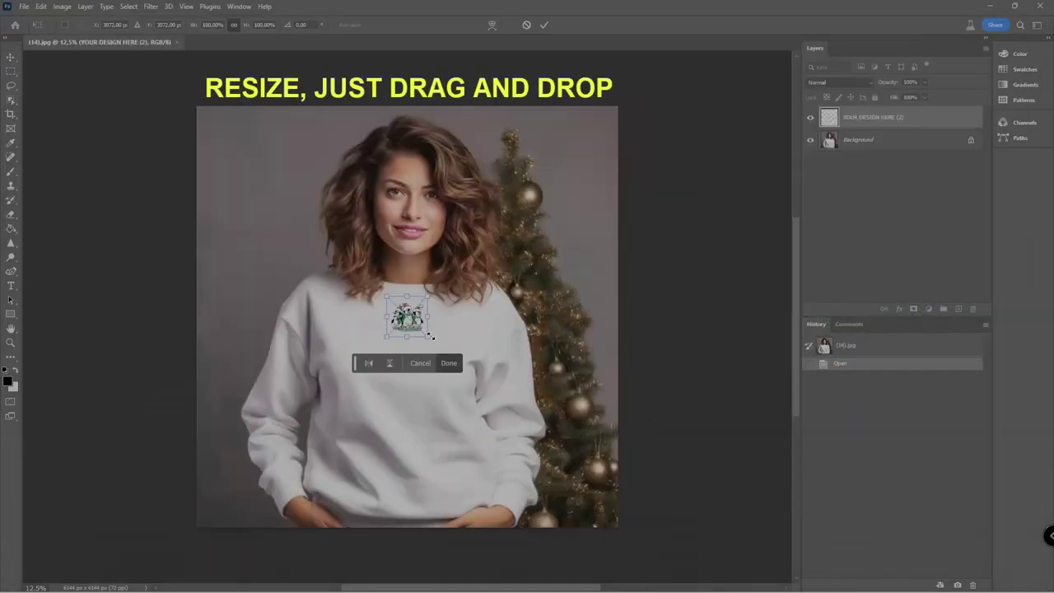
mouse_move(429, 336)
mouse_down()
mouse_move(463, 393)
mouse_move(437, 402)
mouse_up()
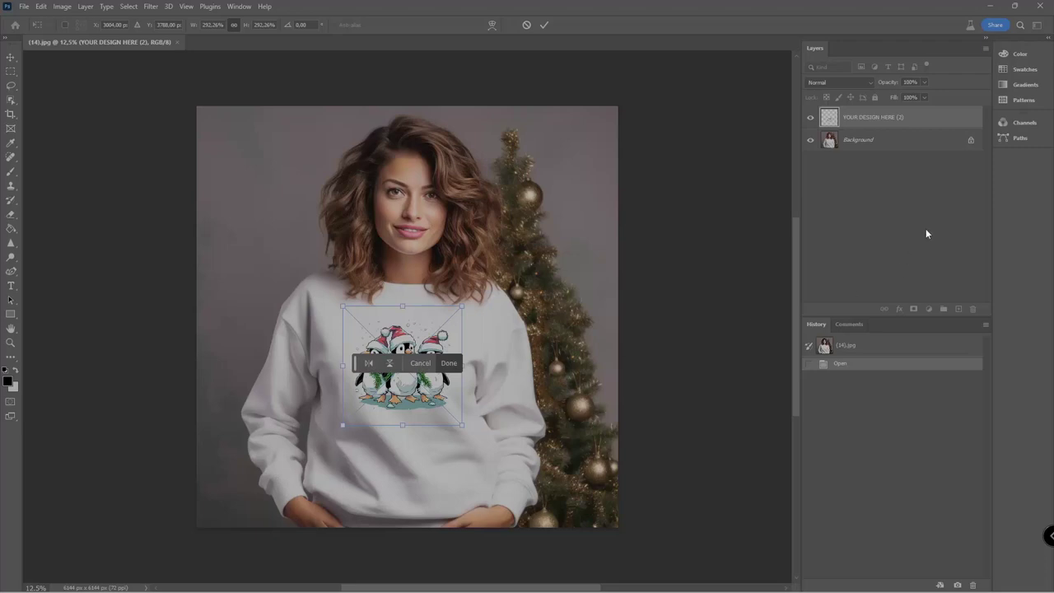
- Commit the penguin placement and set the YOUR DESIGN HERE (2) layer to Multiply
key(Return)
scroll(353, 365, up, 1)
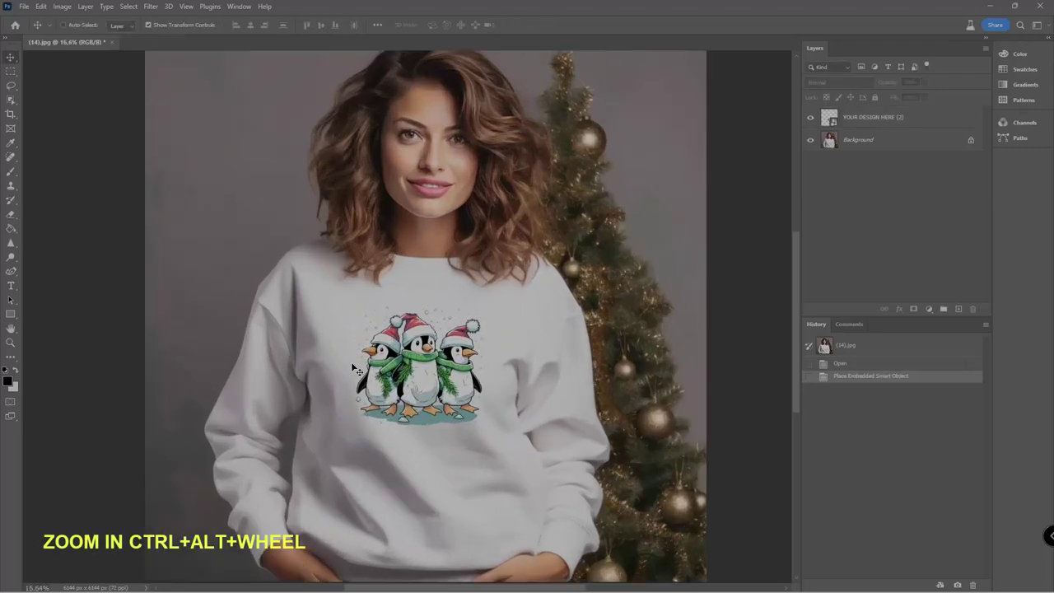
scroll(352, 367, up, 1)
scroll(535, 356, up, 2)
scroll(535, 356, up, 1)
scroll(441, 366, up, 1)
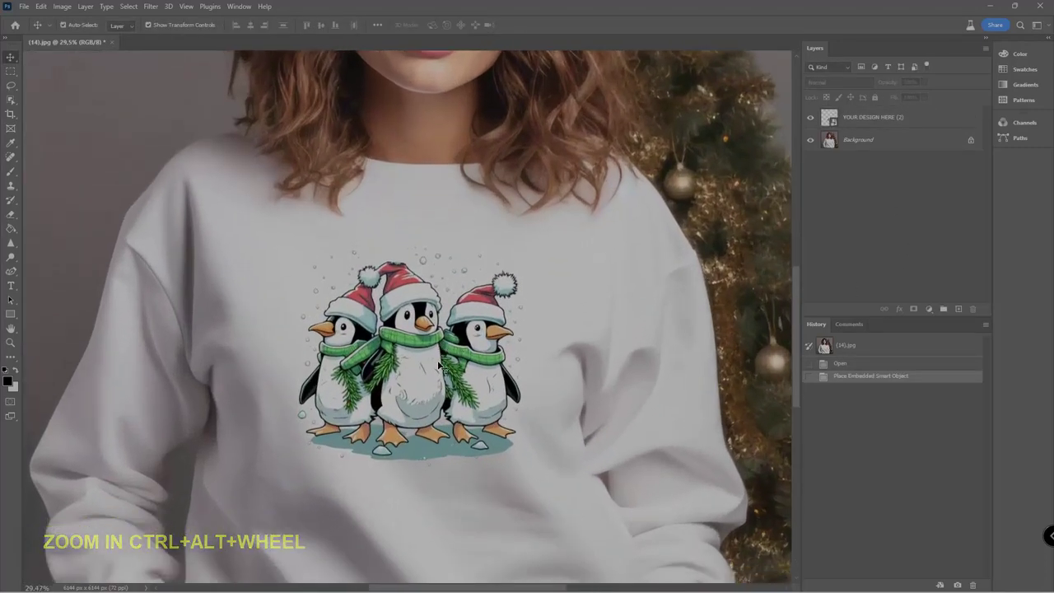
click(884, 119)
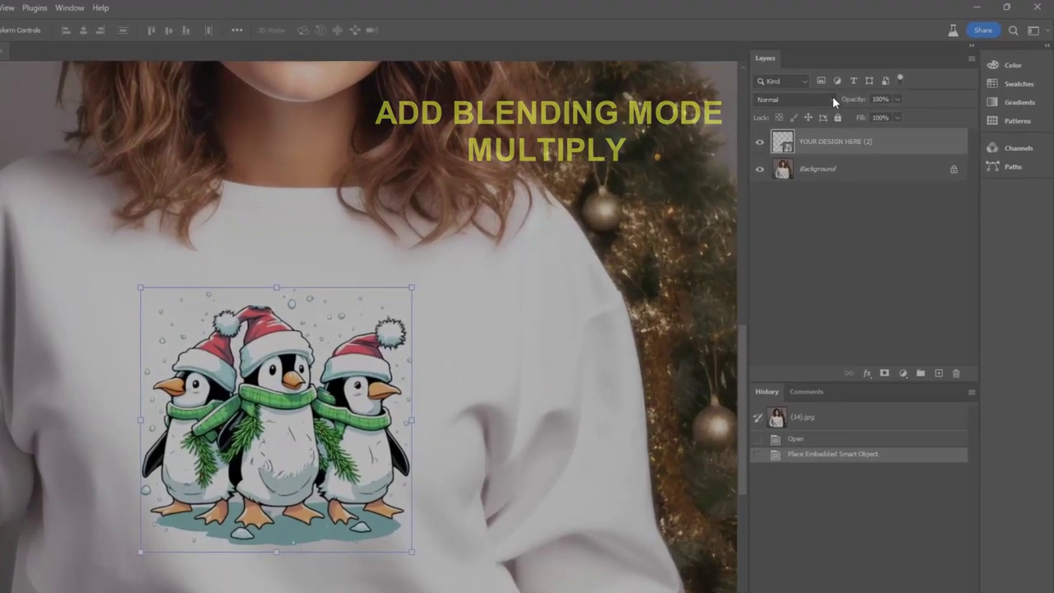
click(833, 99)
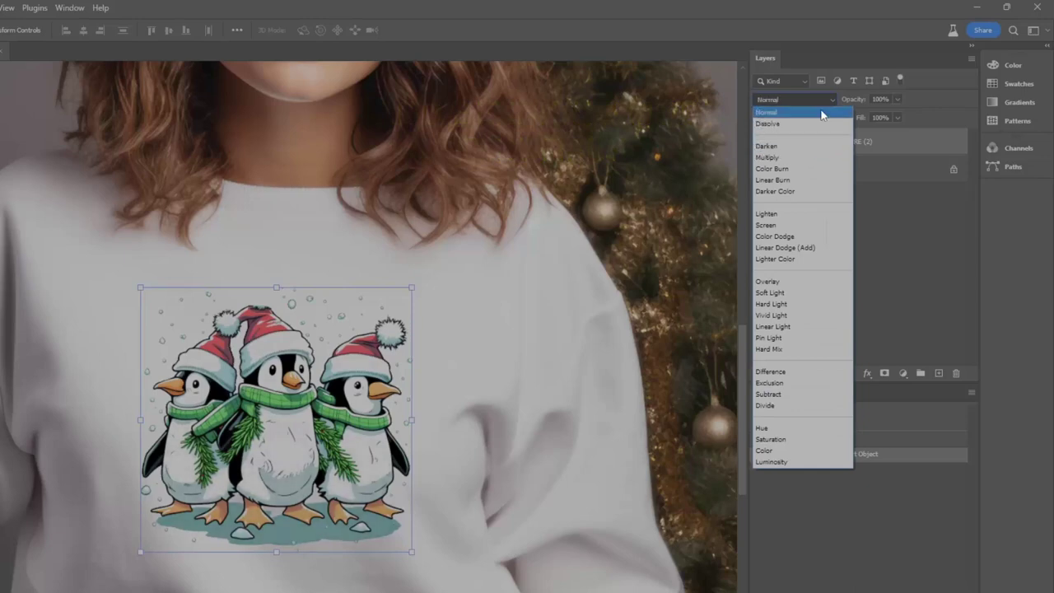
click(816, 158)
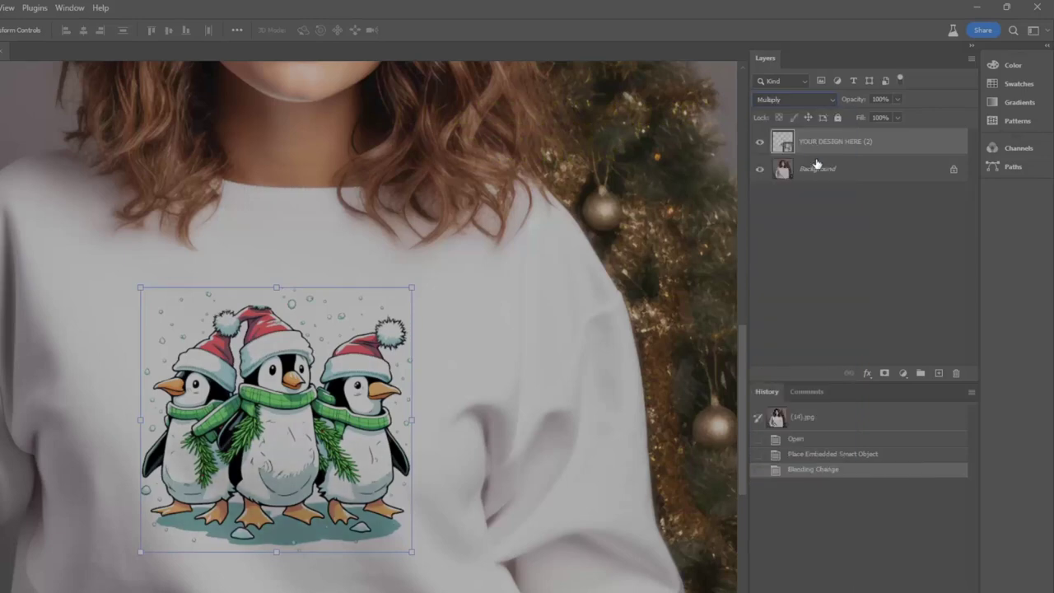
- Lower the penguin layer's fill to roughly 85%
click(898, 99)
drag(896, 134, 888, 132)
click(860, 227)
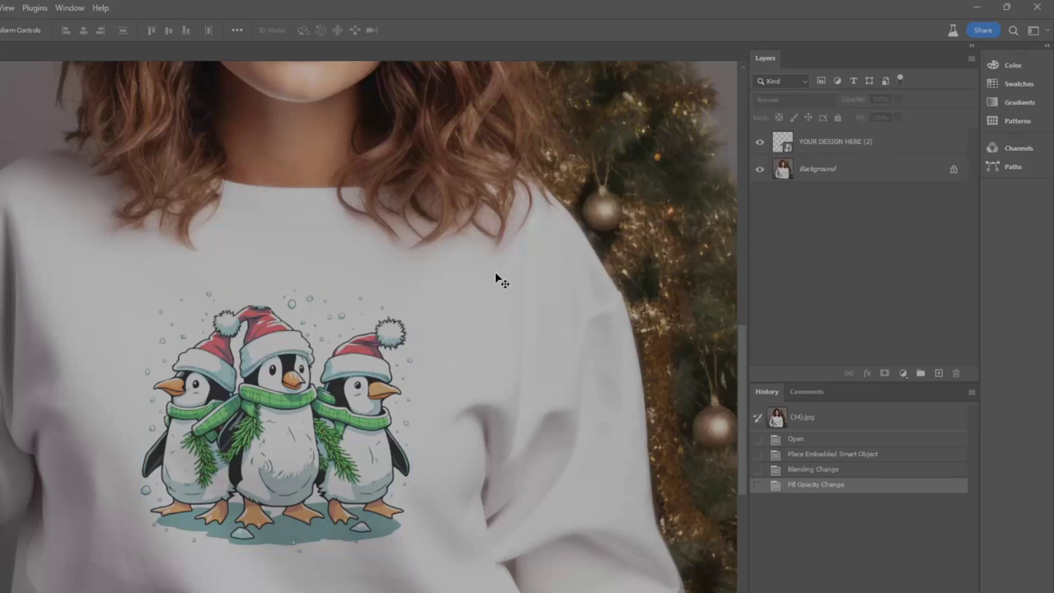
scroll(494, 277, down, 2)
scroll(495, 277, down, 2)
scroll(494, 278, down, 1)
scroll(640, 273, up, 1)
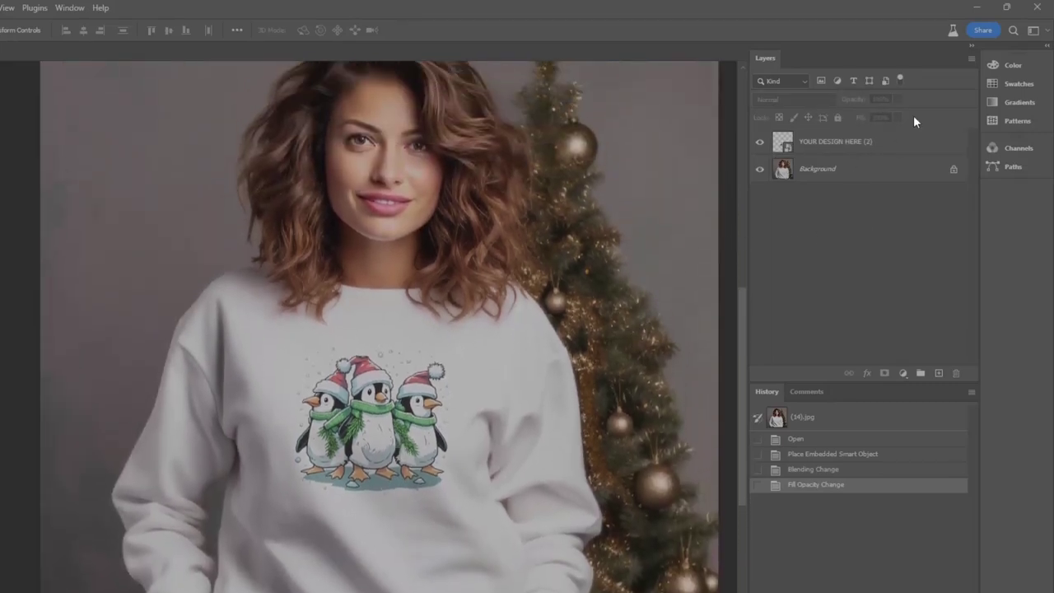
- Add a Brightness/Contrast layer clipped to the penguin design: brightness 4, contrast about -2
click(861, 144)
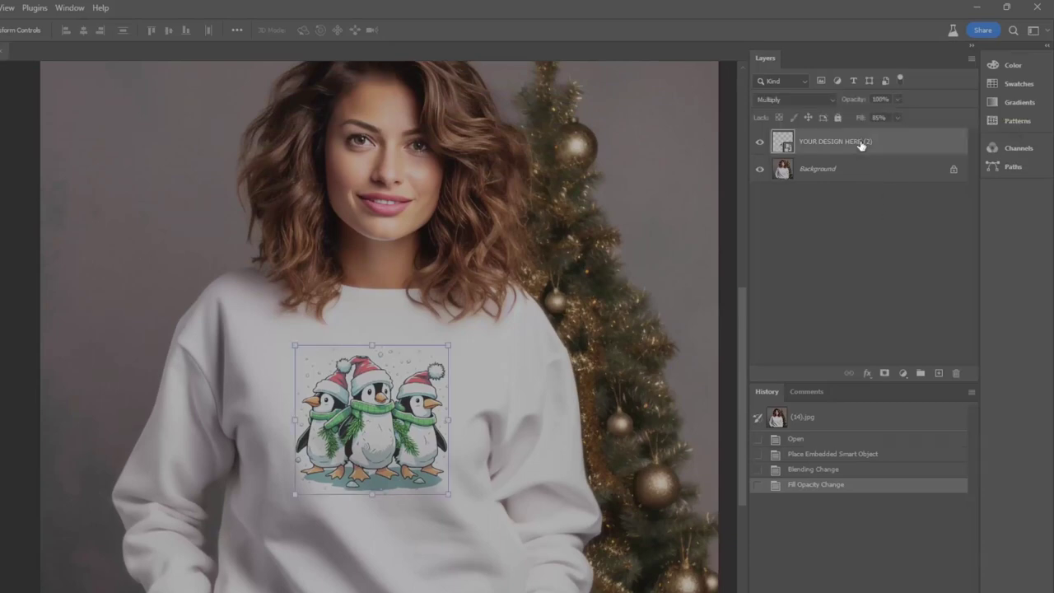
click(903, 375)
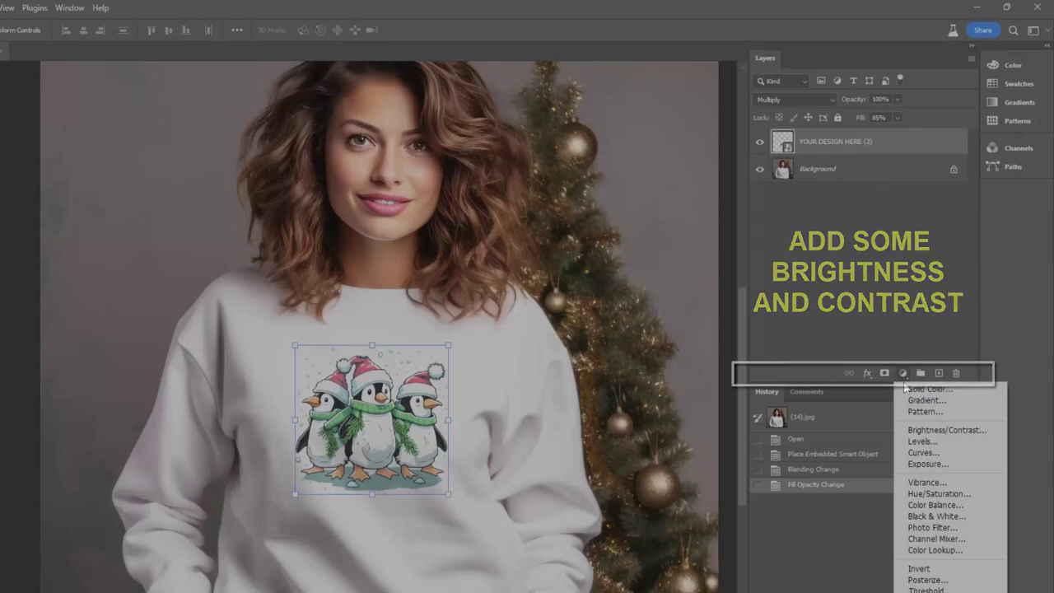
click(923, 430)
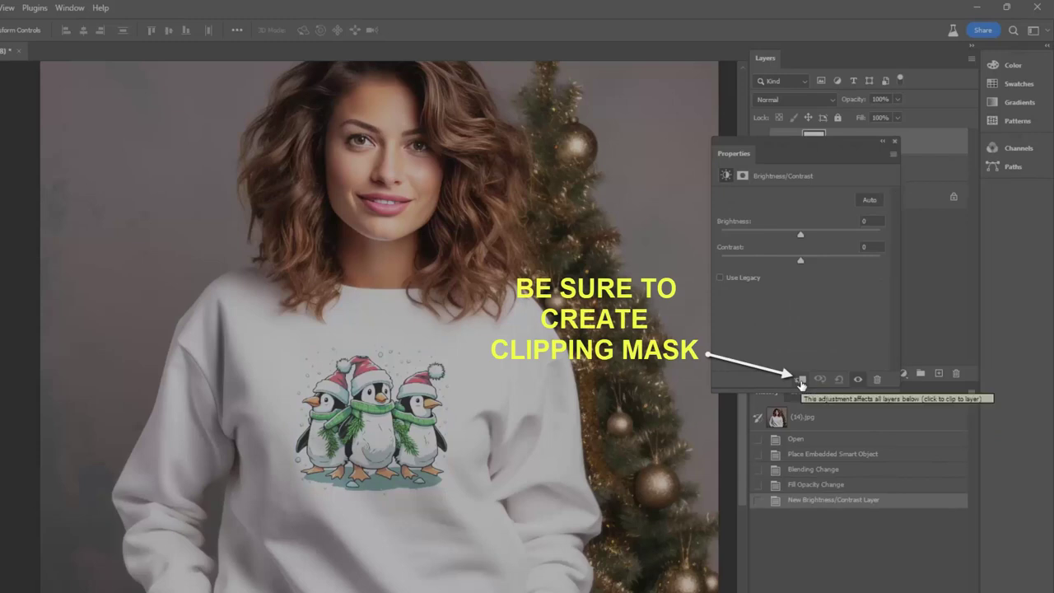
click(799, 380)
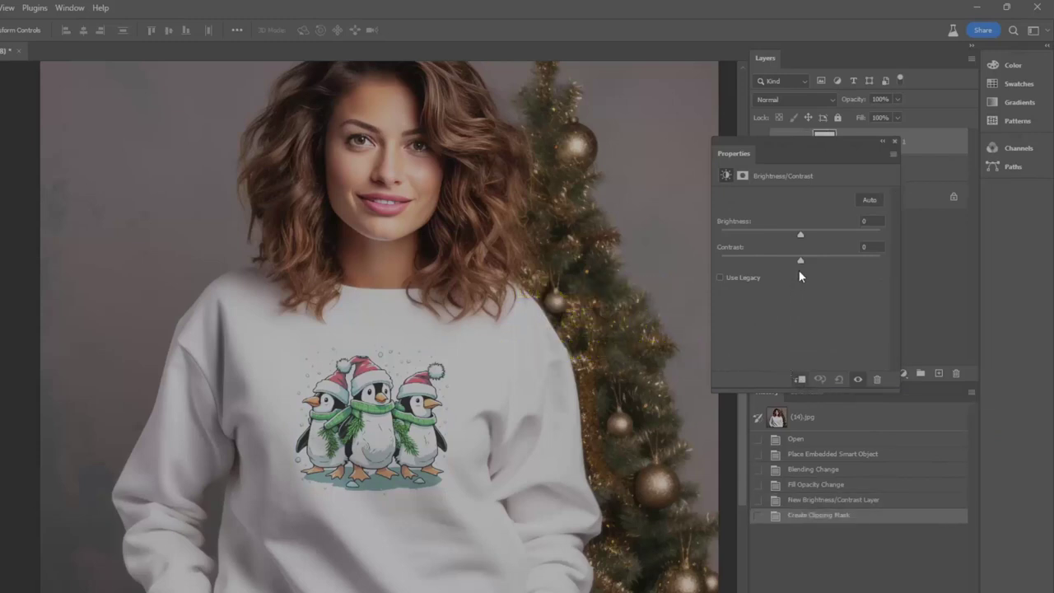
mouse_move(801, 239)
mouse_down()
mouse_move(821, 240)
mouse_move(767, 241)
mouse_move(784, 236)
mouse_move(802, 235)
mouse_move(730, 263)
mouse_move(889, 263)
mouse_move(775, 270)
mouse_move(796, 266)
mouse_up()
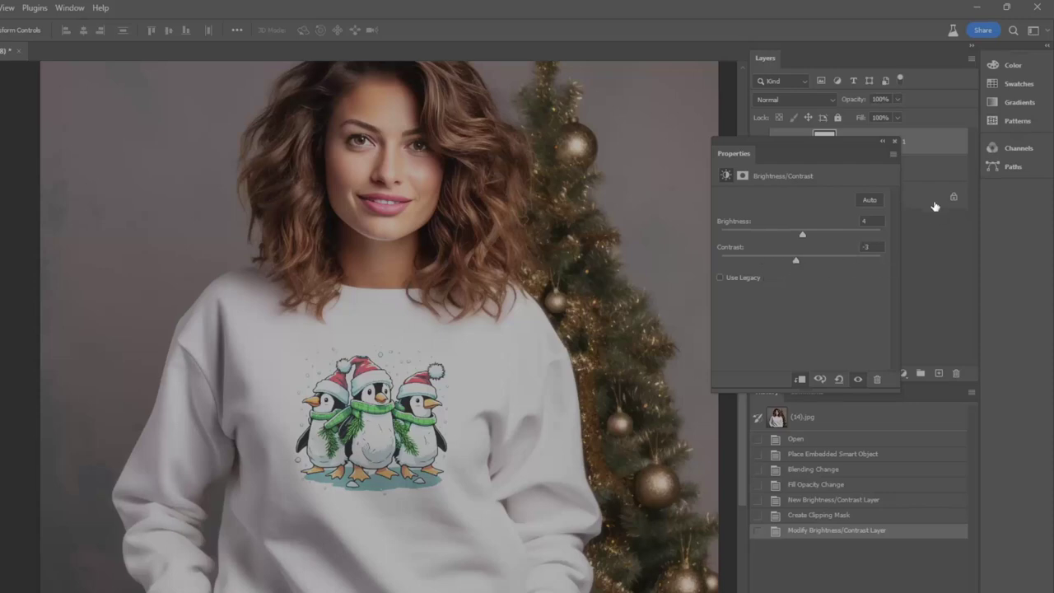
click(895, 141)
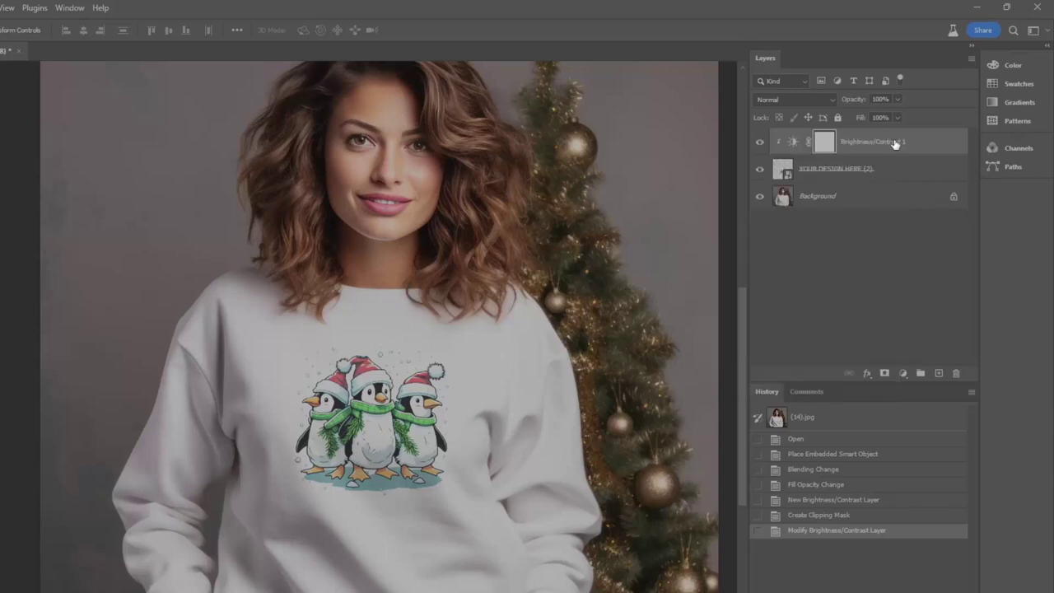
- Add a Hue/Saturation layer clipped to the penguin design with hue -1 and saturation -12
click(904, 375)
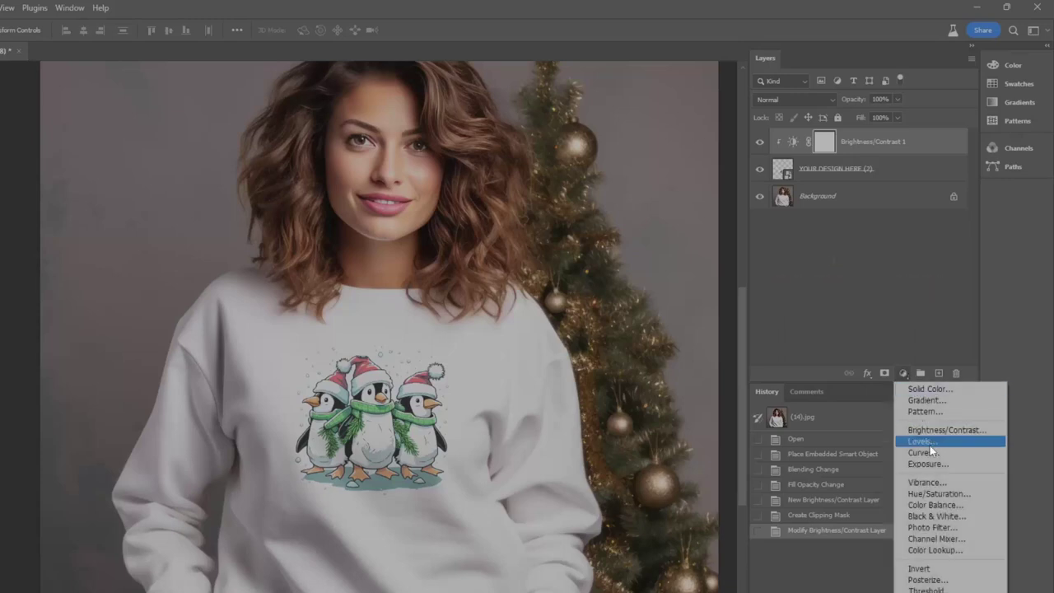
click(939, 493)
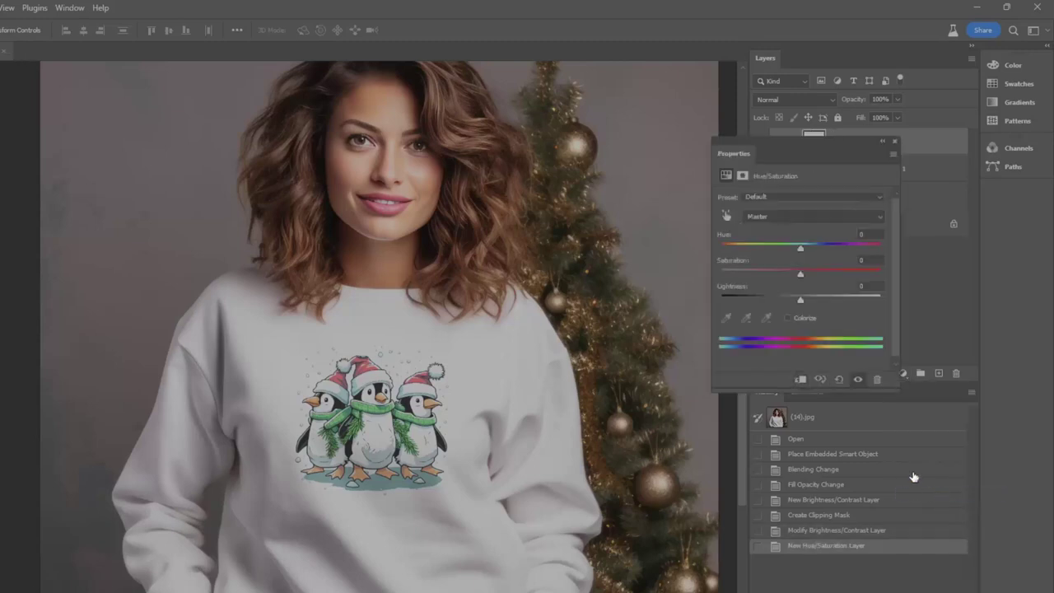
click(800, 380)
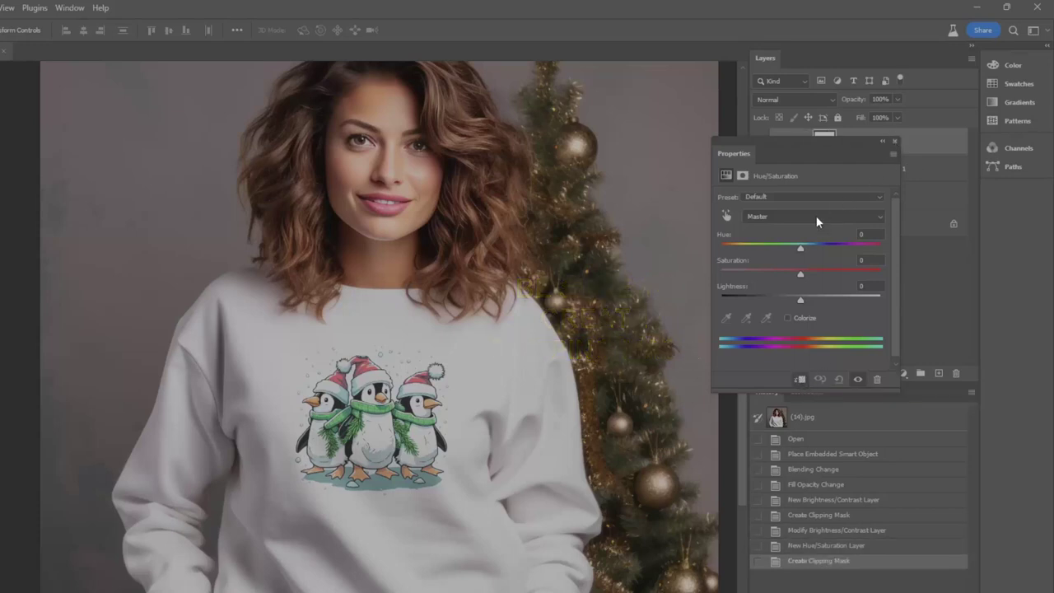
mouse_move(801, 248)
mouse_down()
mouse_move(881, 249)
mouse_move(784, 252)
mouse_move(802, 253)
mouse_move(790, 273)
mouse_up()
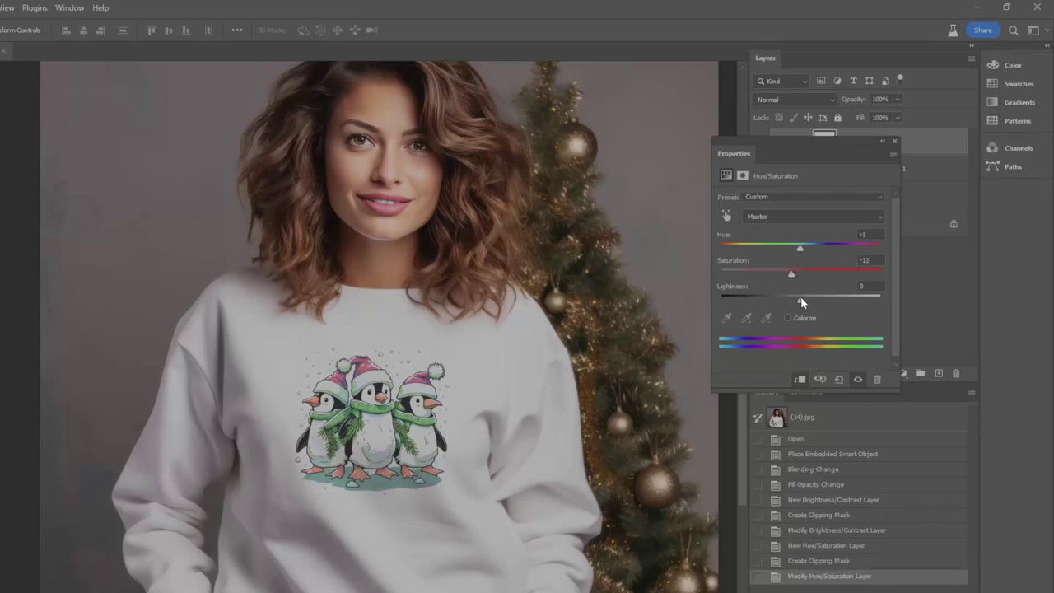
mouse_move(801, 298)
mouse_down()
mouse_move(777, 299)
mouse_move(804, 299)
mouse_up()
- Delete the penguin design and its Brightness/Contrast and Hue/Saturation layers, keeping only the Background
click(895, 141)
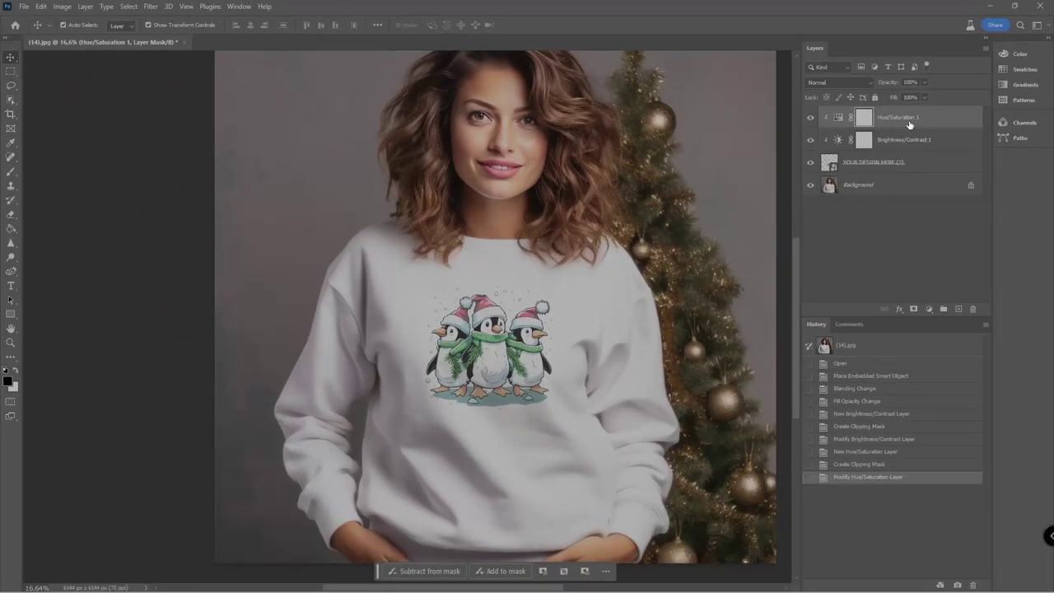
key(Delete)
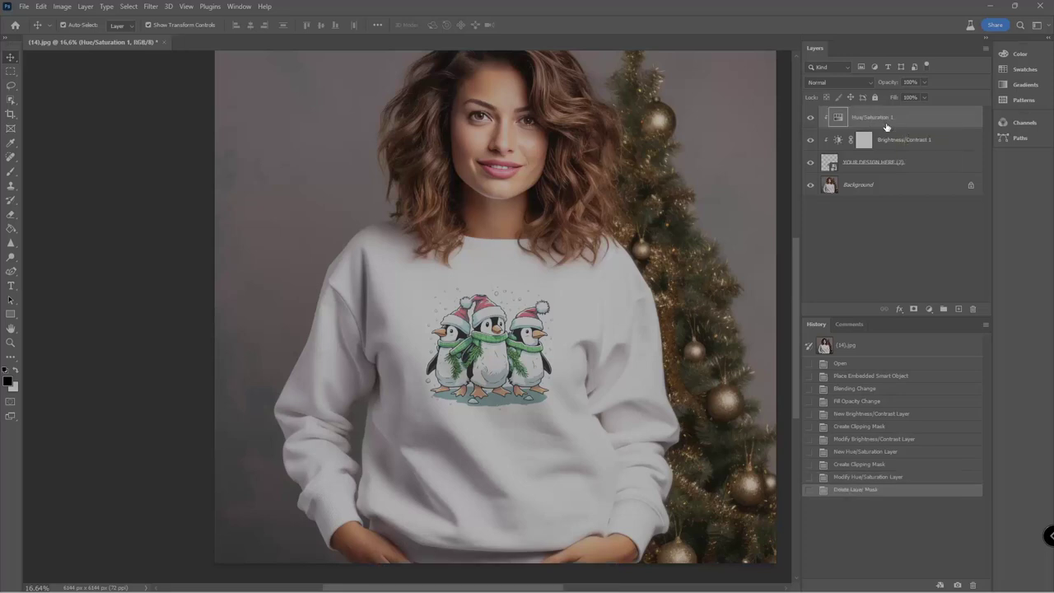
key(Delete)
key(Delete)
key(Delete)
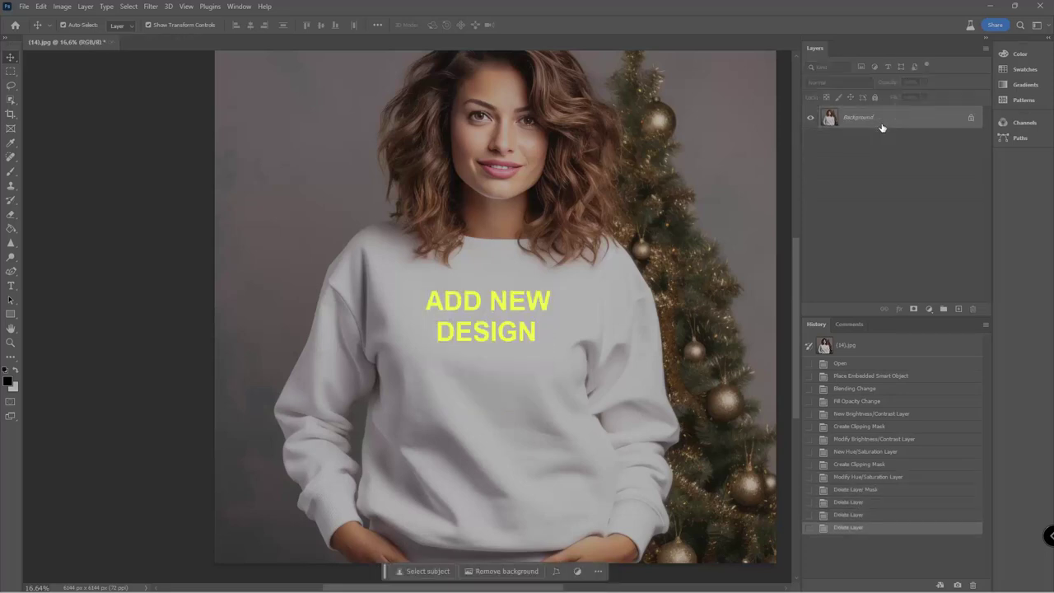
click(24, 7)
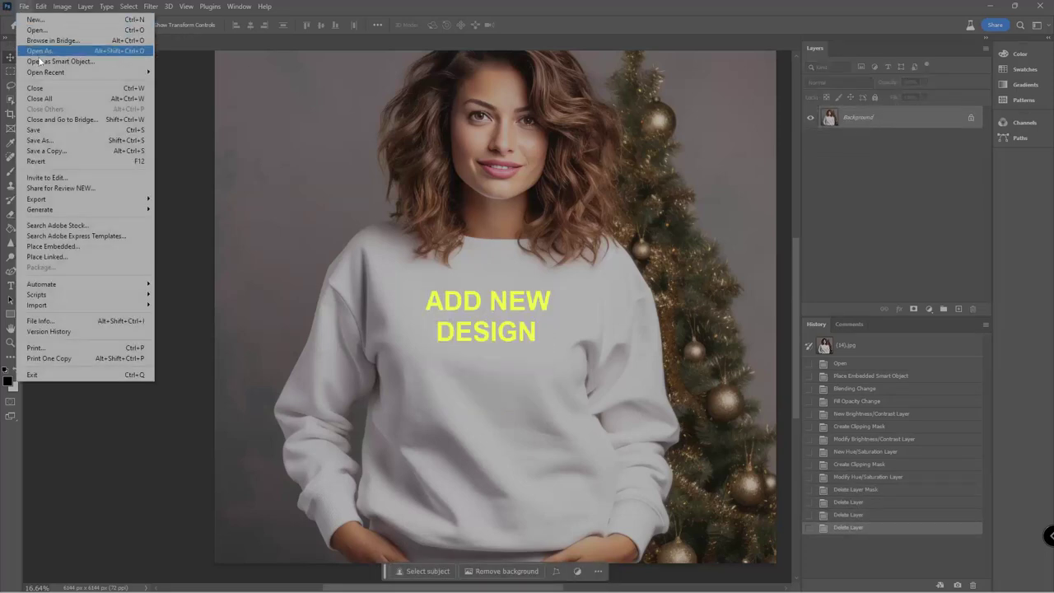
- Place the colourful circle mandala image from Library as an embedded layer
click(61, 246)
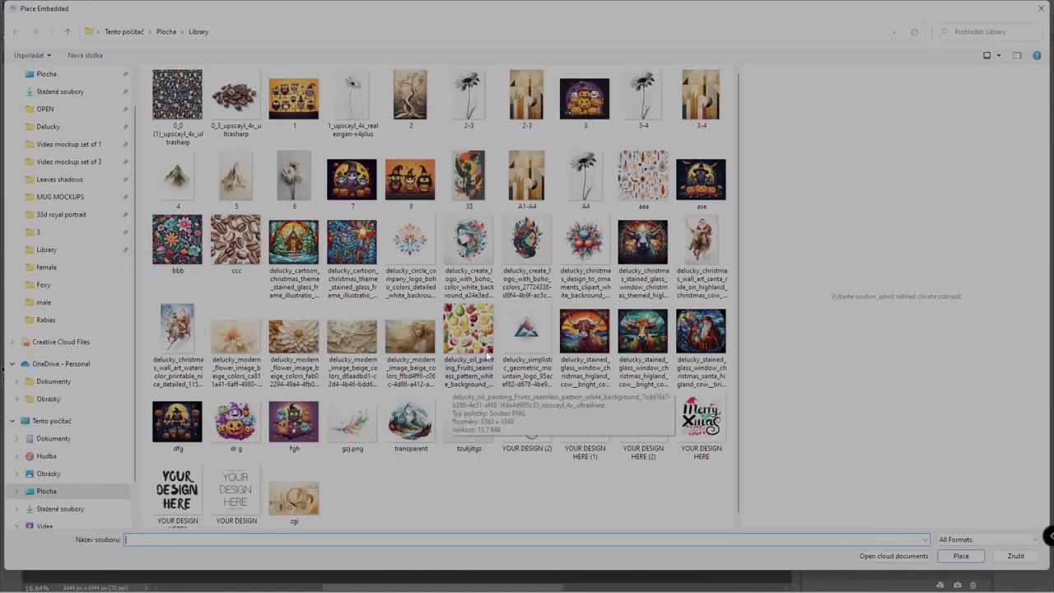
double_click(405, 235)
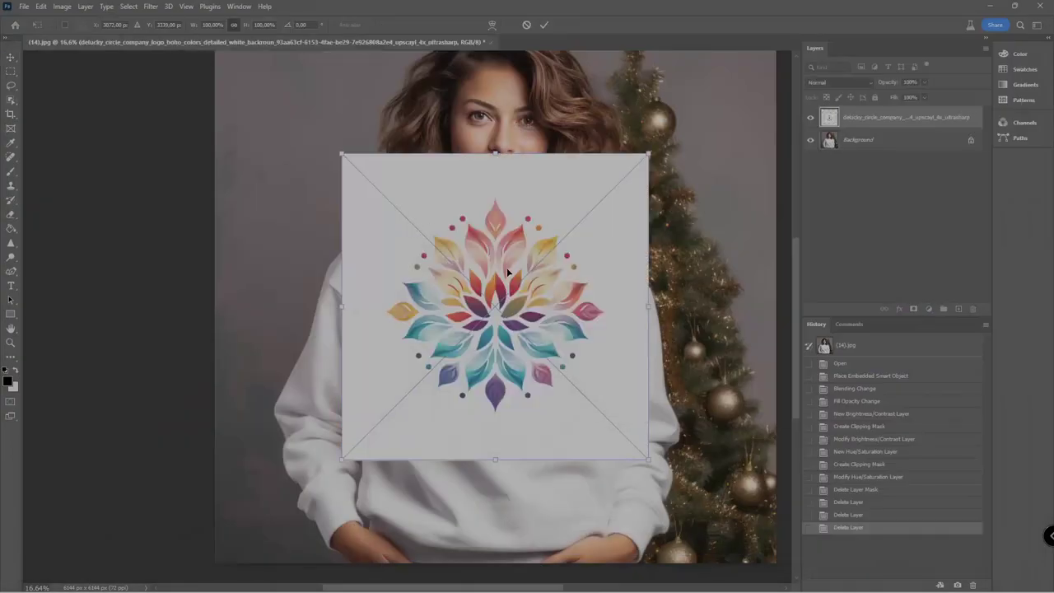
- Scale the mandala to about 75% and set its blend mode to Multiply
drag(340, 212, 424, 281)
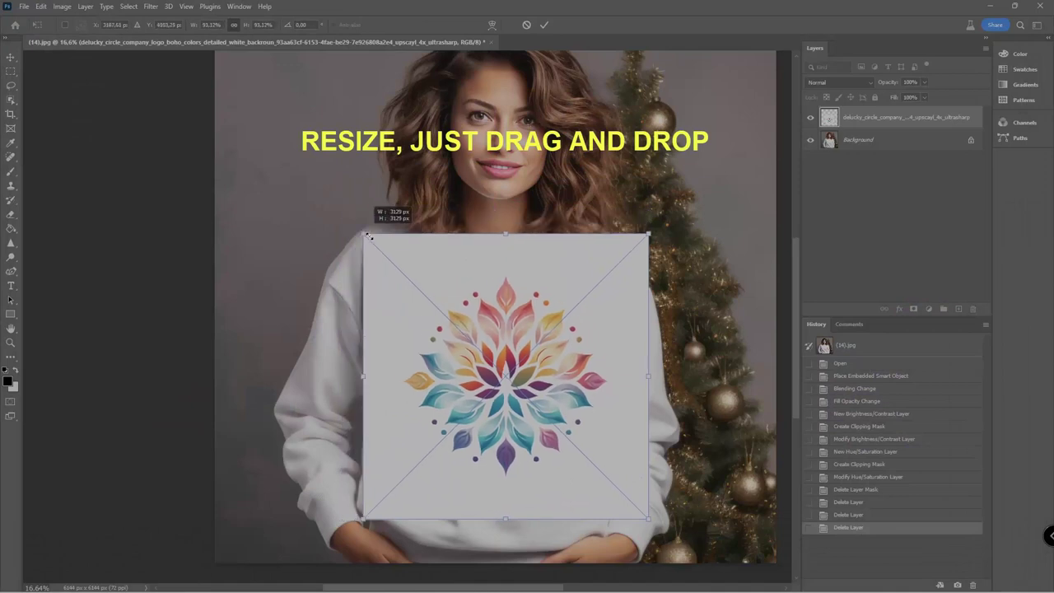
drag(543, 379, 396, 432)
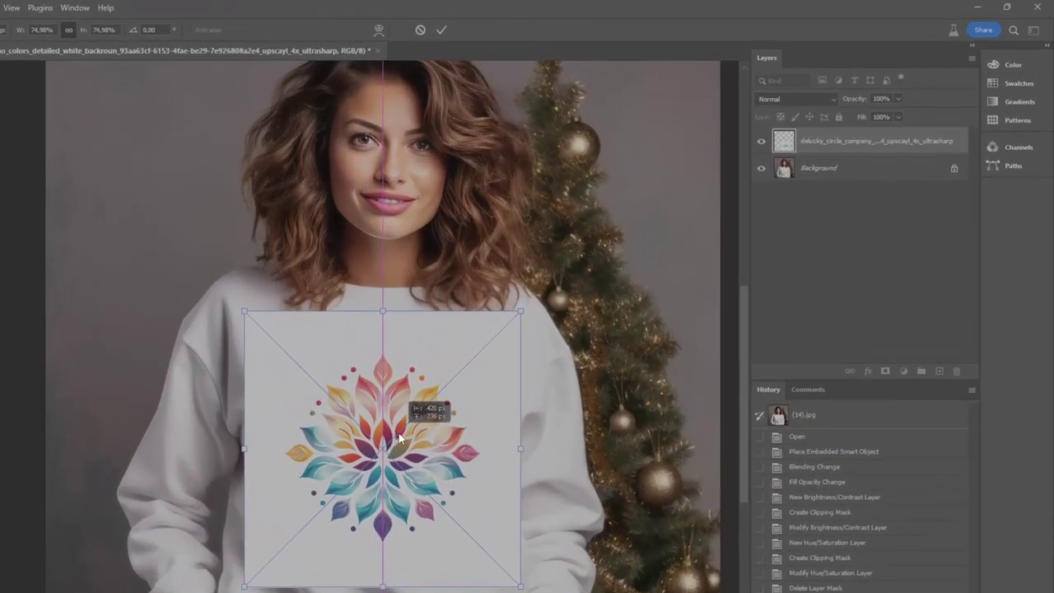
click(792, 97)
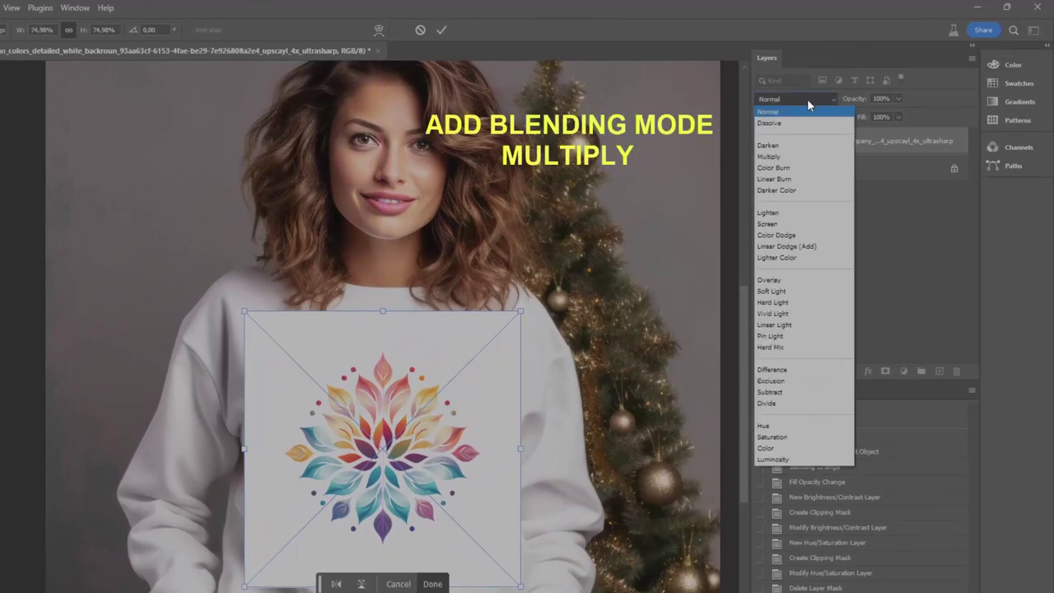
click(803, 157)
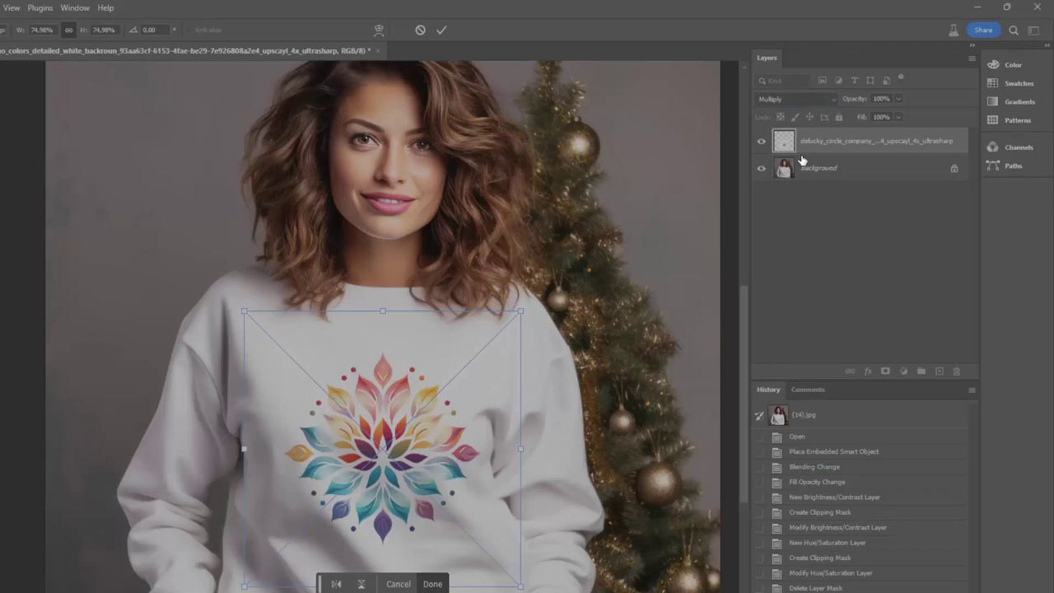
- Centre the mandala on the sweatshirt chest with small nudges and commit the transform
drag(378, 483, 371, 475)
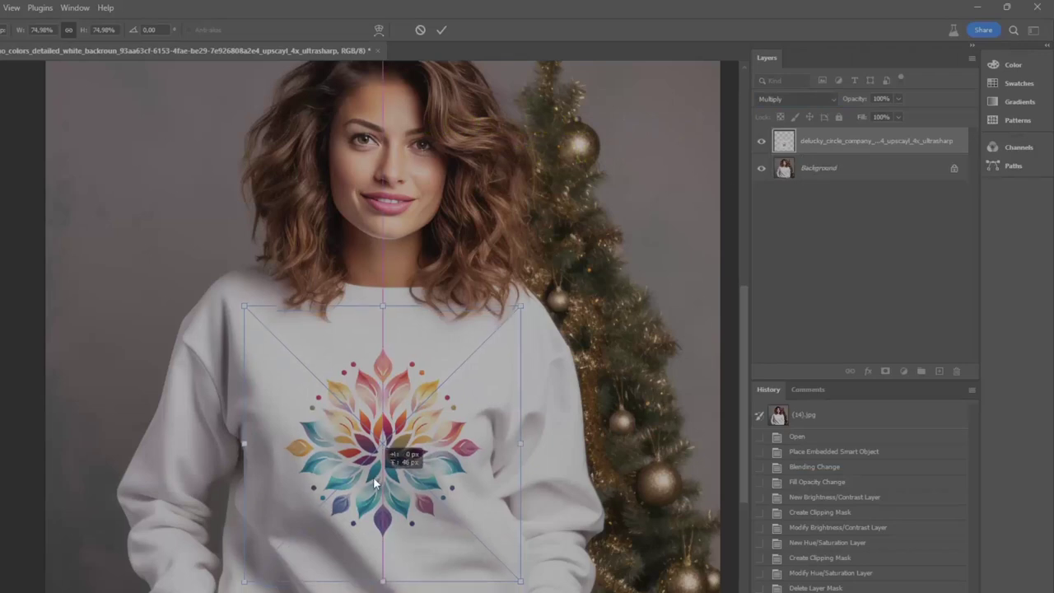
key(Up)
key(Up)
key(Up)
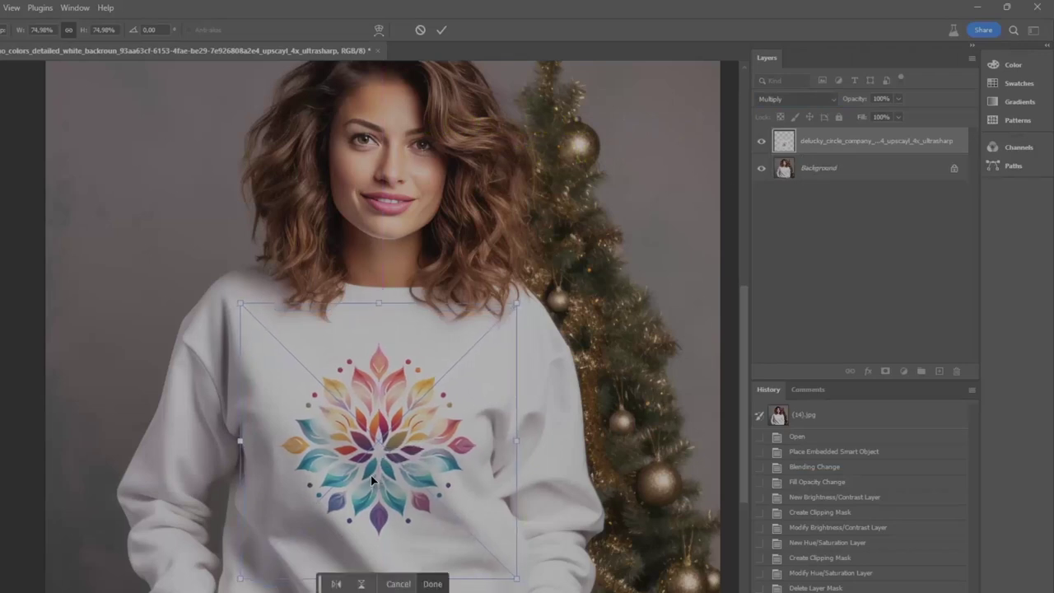
key(Right)
key(Right)
key(Right)
key(Up)
key(Up)
key(Up)
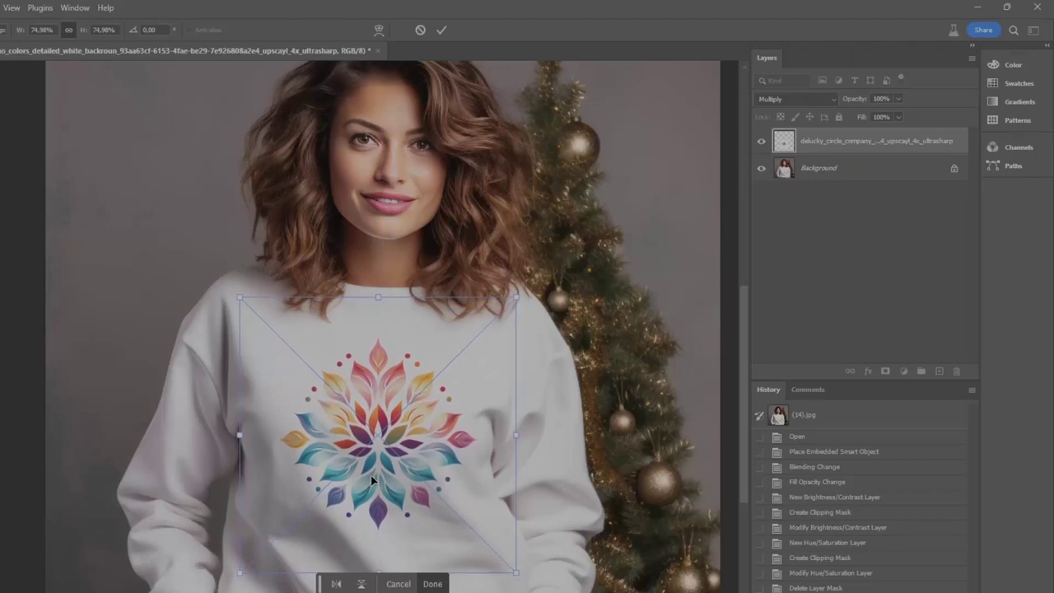
key(Left)
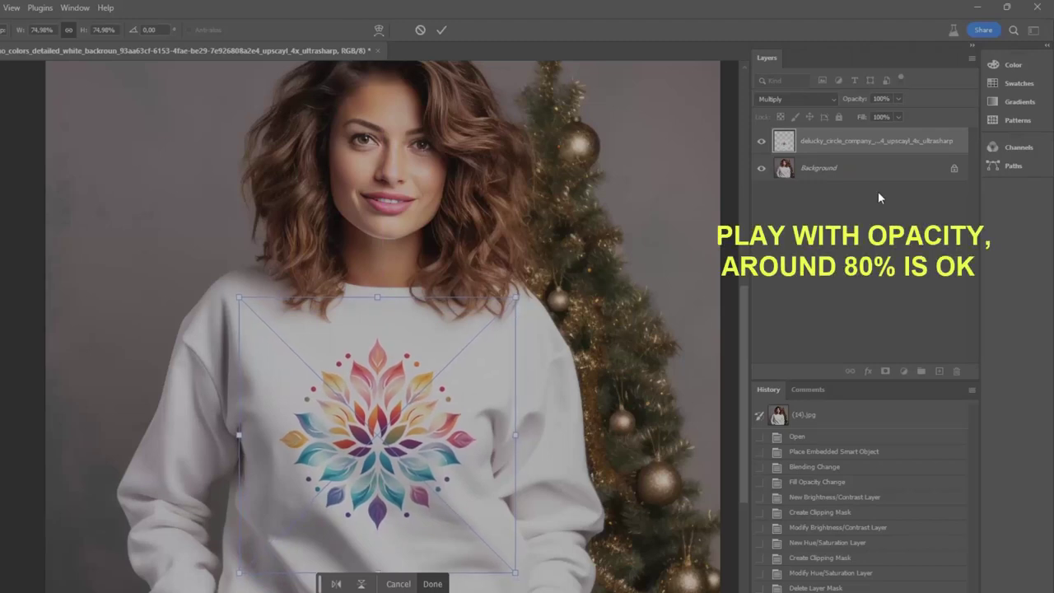
key(Return)
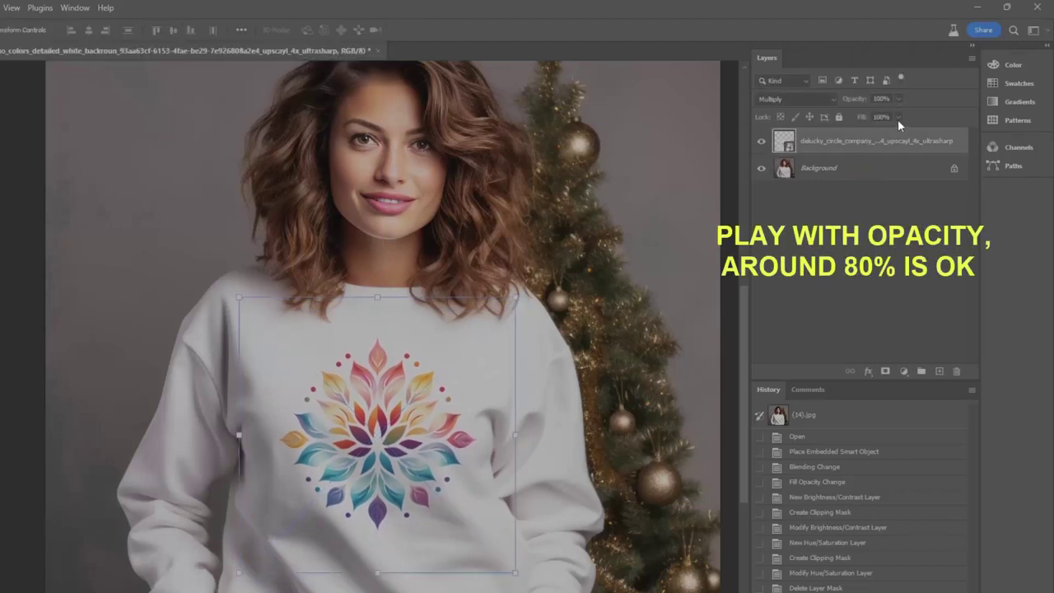
- Reduce the mandala layer's Fill from 100% to 84%
click(898, 117)
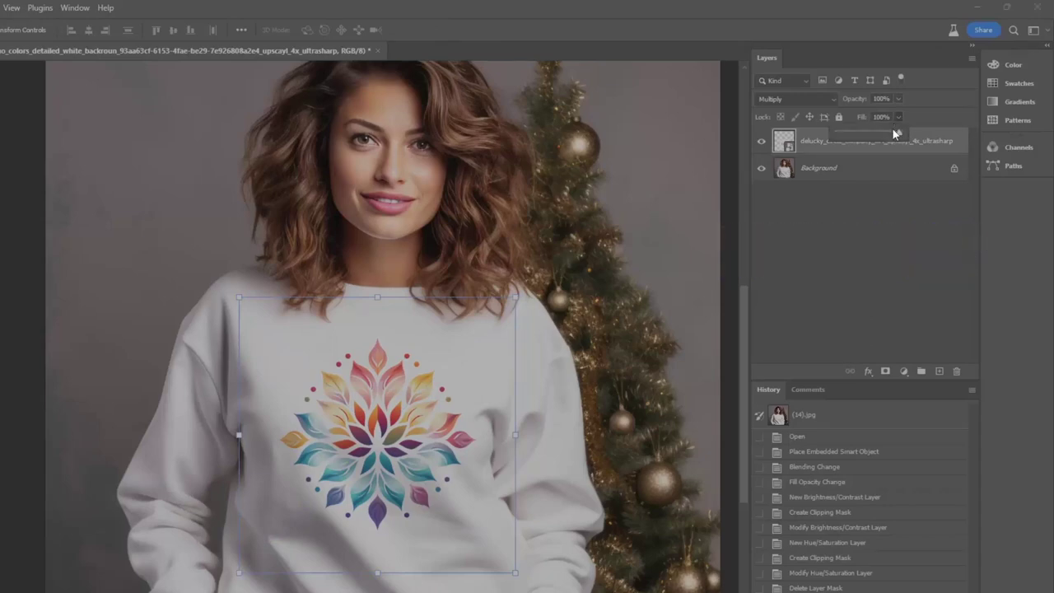
drag(898, 132, 895, 135)
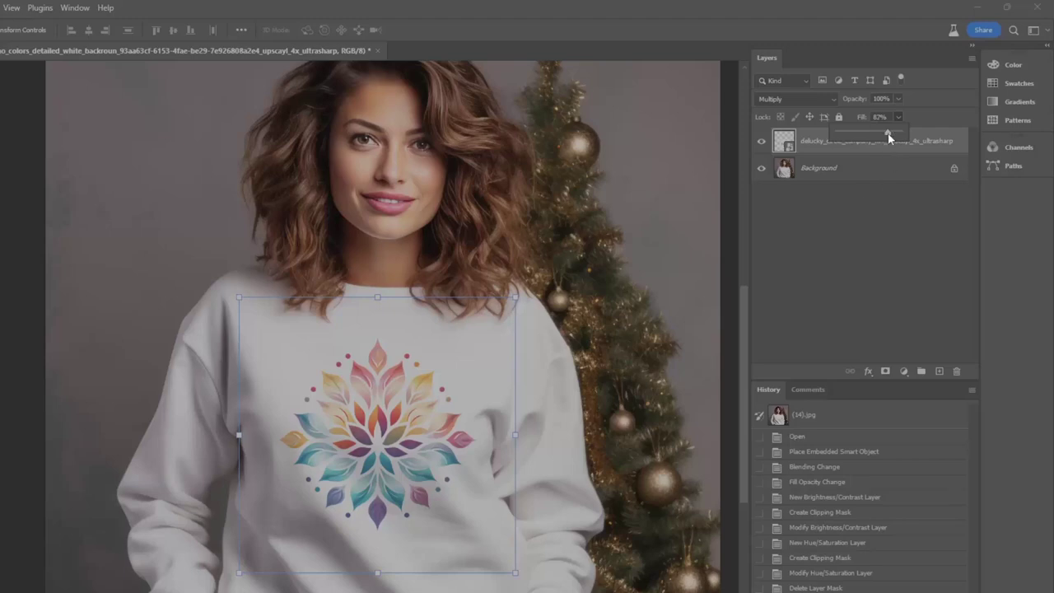
drag(889, 134, 887, 133)
click(872, 238)
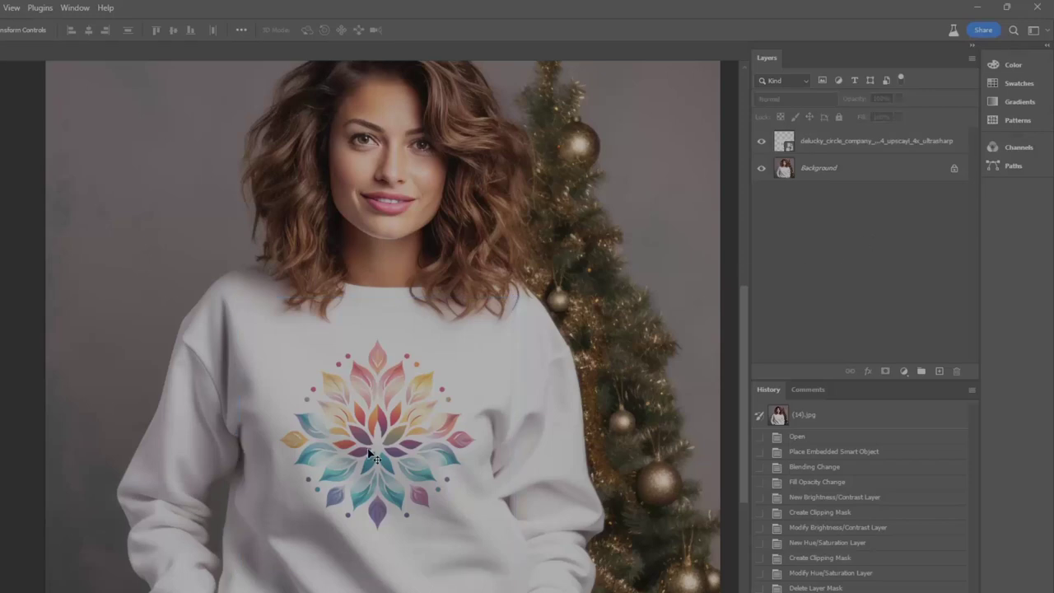
scroll(352, 471, up, 3)
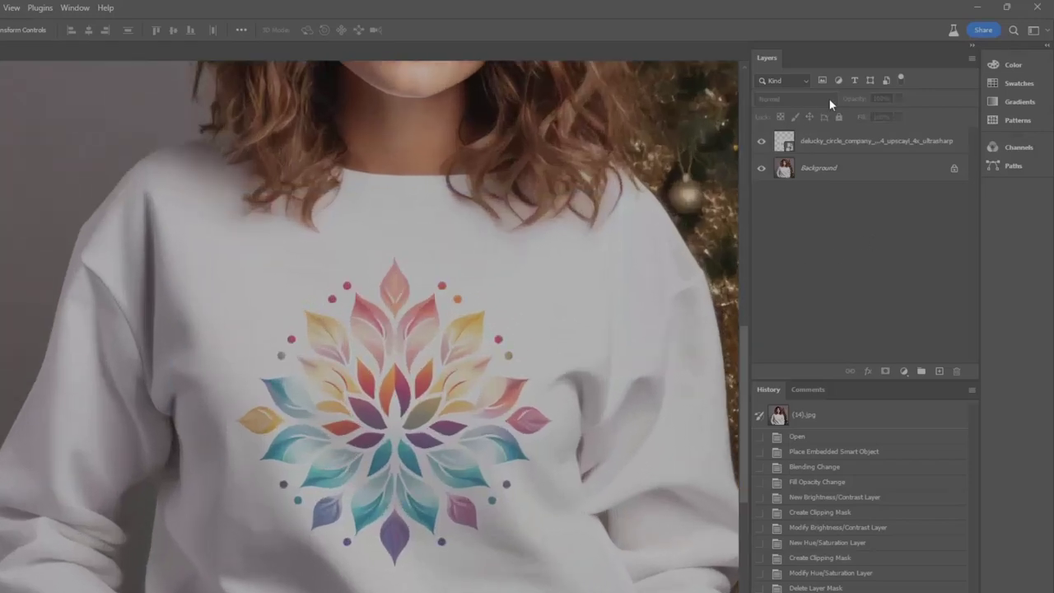
click(815, 140)
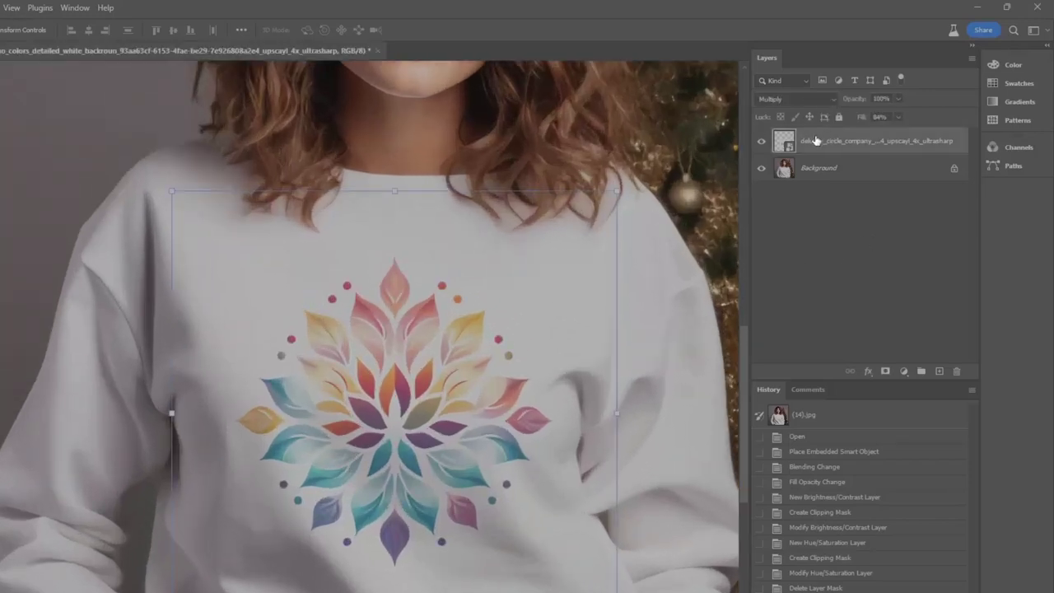
click(761, 141)
click(761, 142)
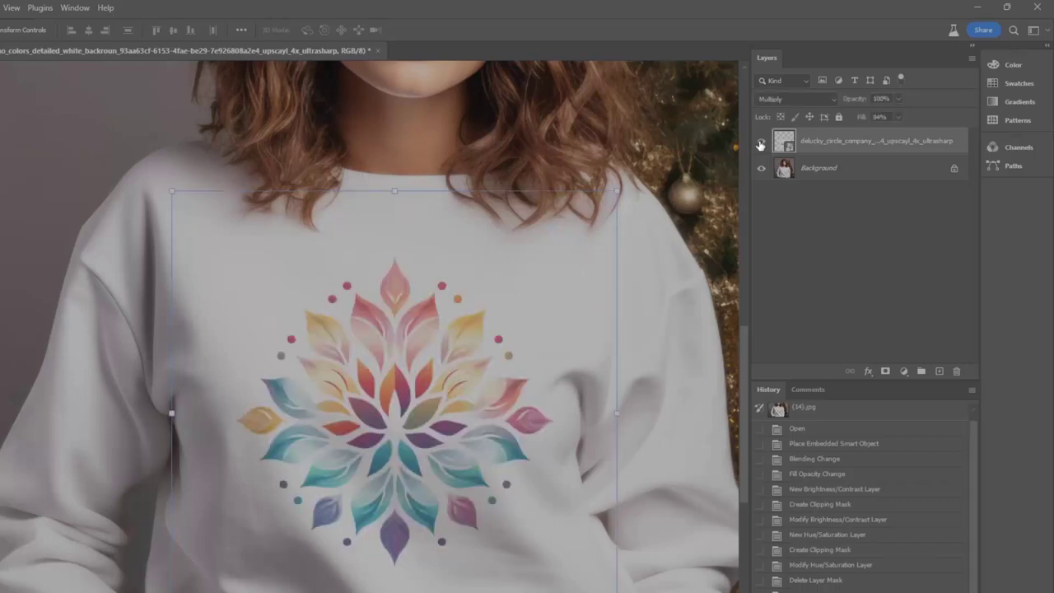
click(834, 97)
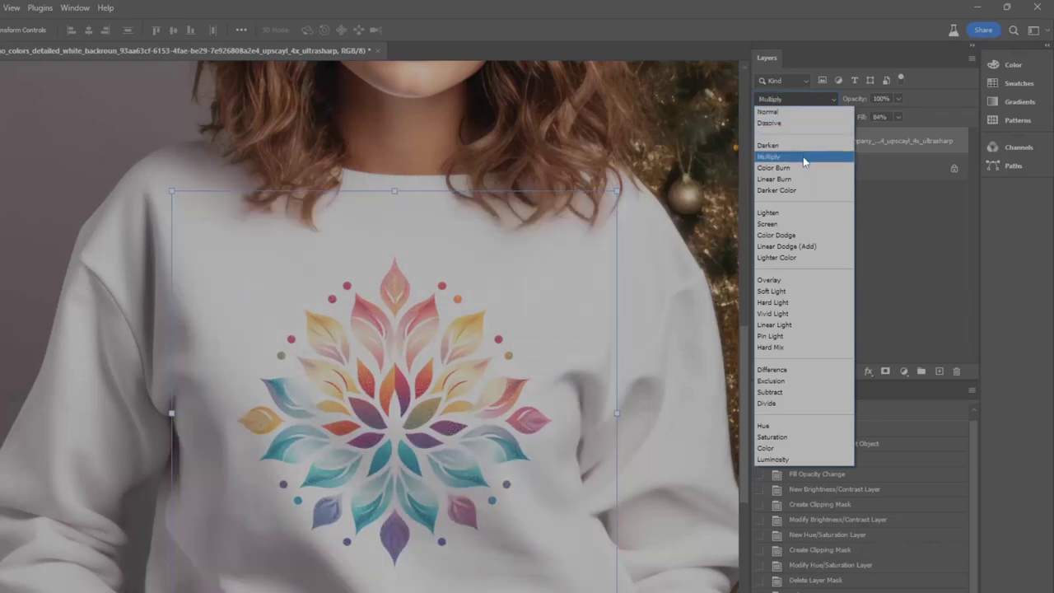
click(804, 157)
click(869, 271)
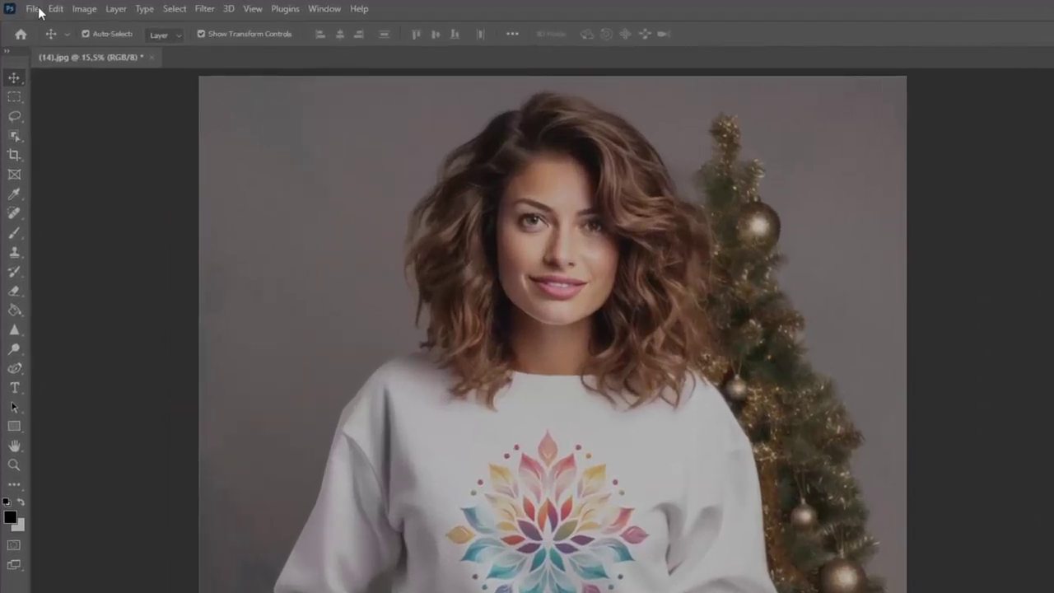
- Set up Export As with JPG format at 100% scale, 6144 × 6144 px
click(36, 9)
mouse_move(115, 270)
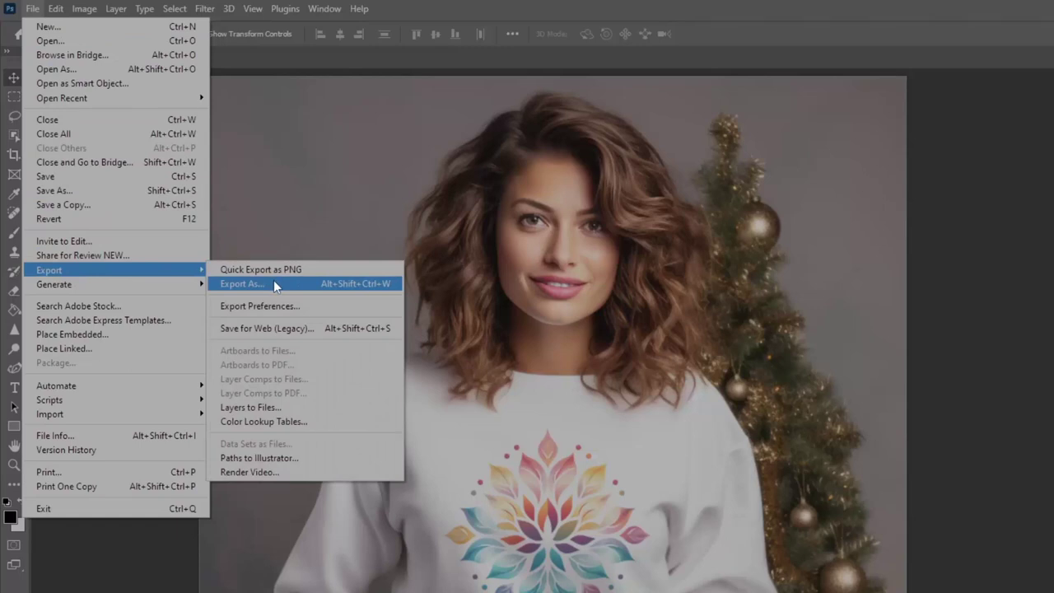
click(274, 284)
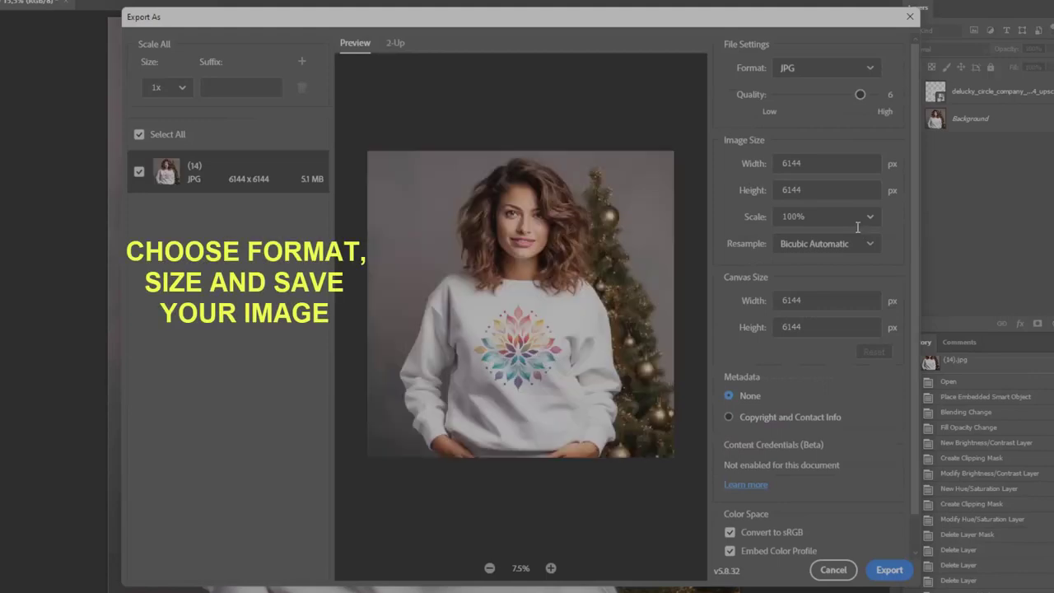
click(872, 71)
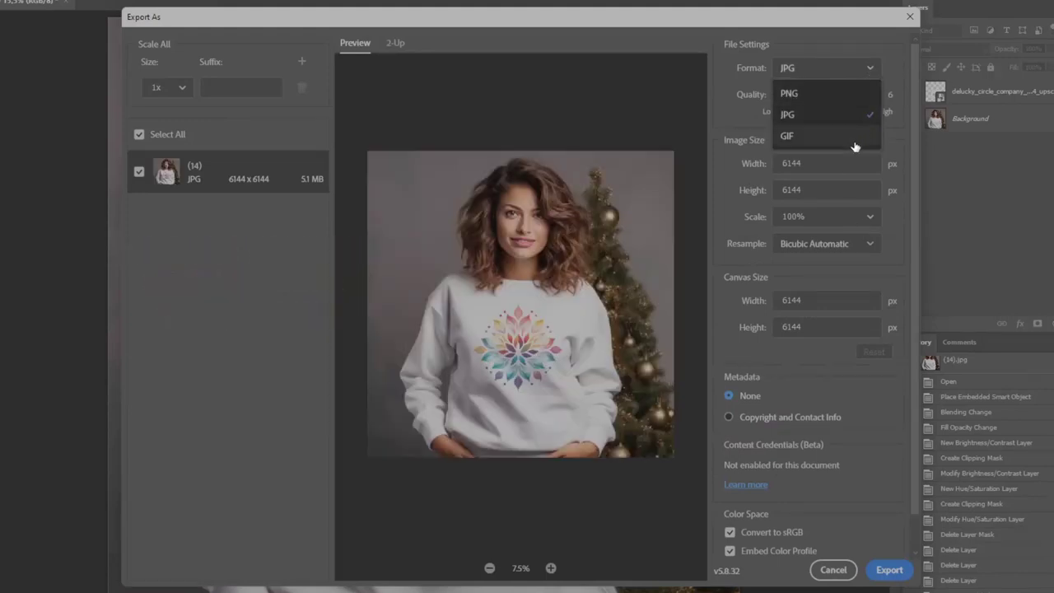
click(860, 52)
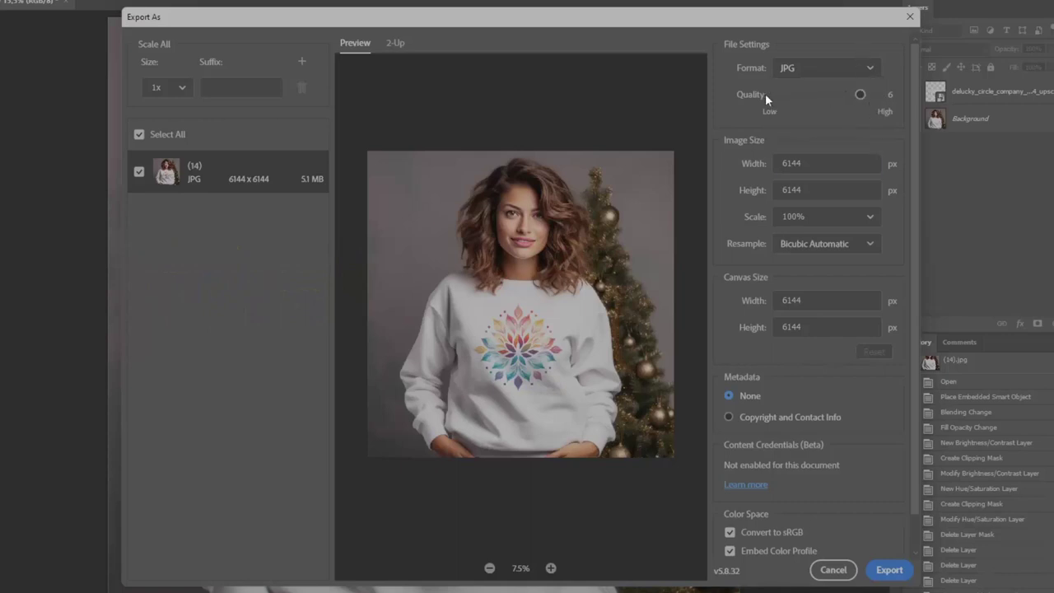
click(870, 217)
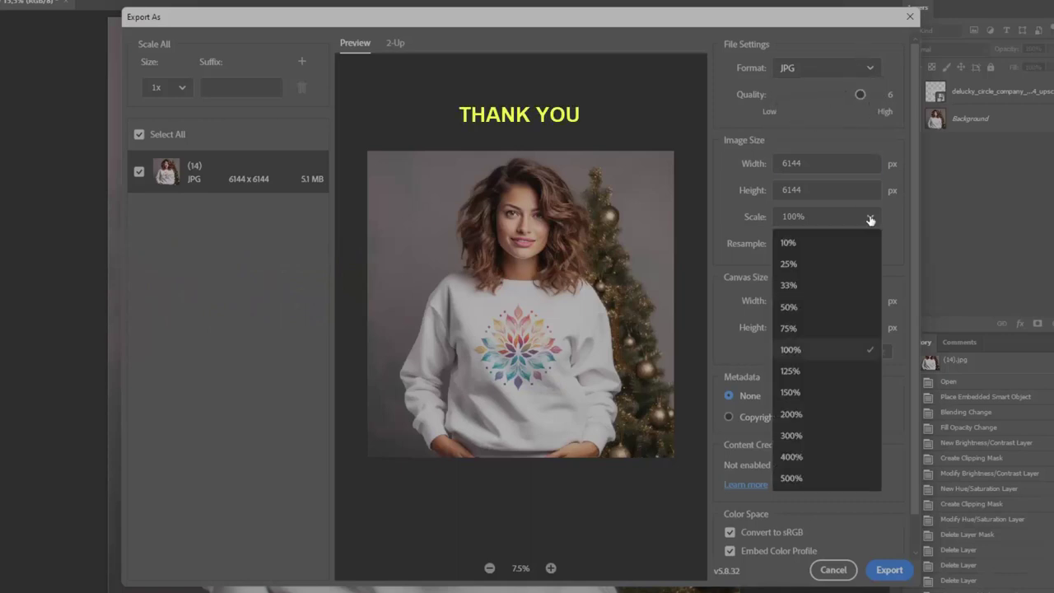
click(870, 220)
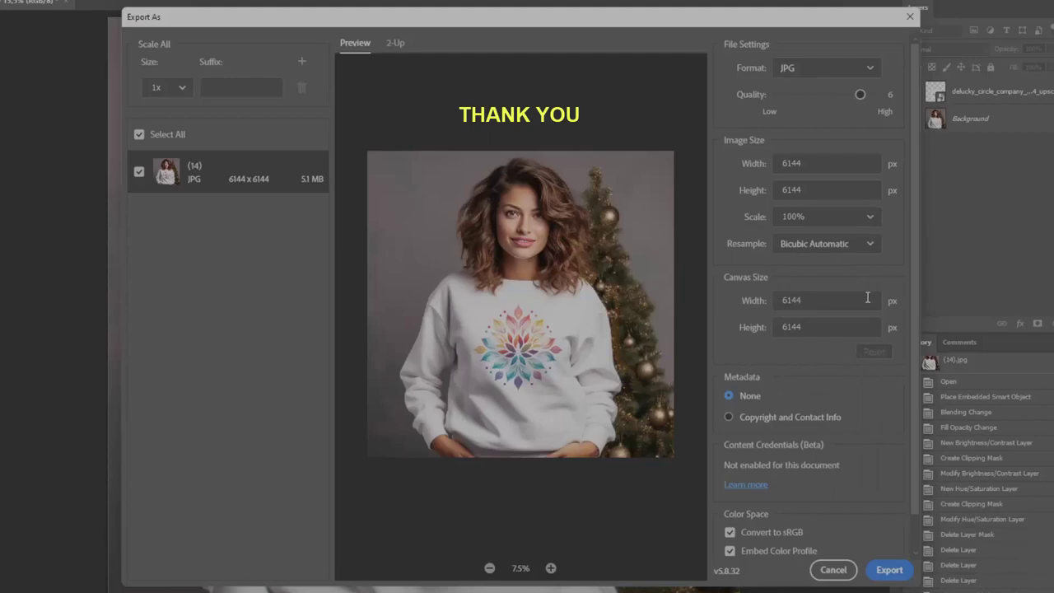